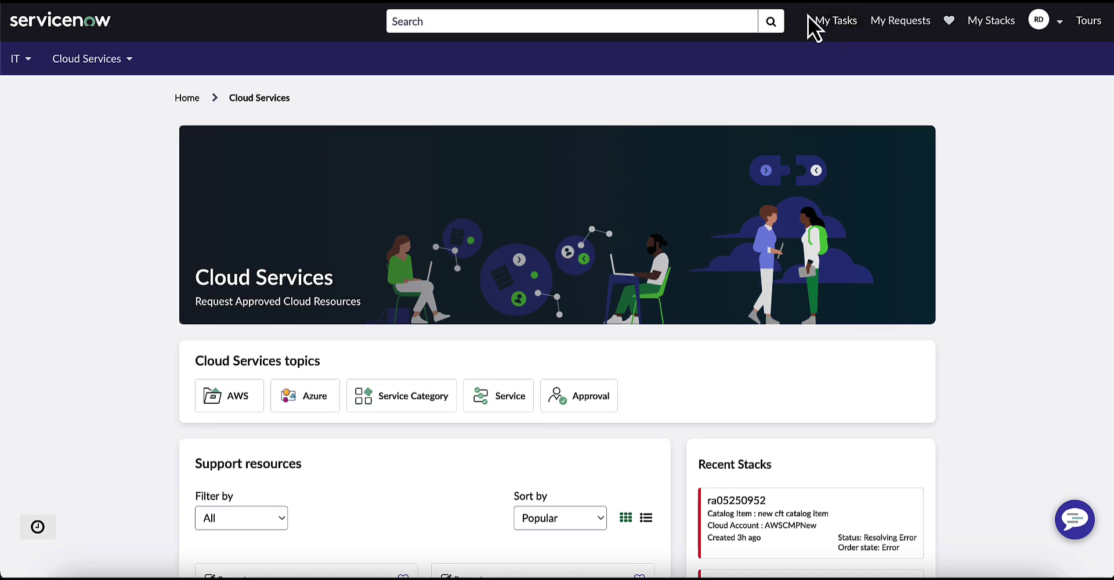
Look over the Cloud Services categories and keep the catalog sorted by Popular
click(113, 62)
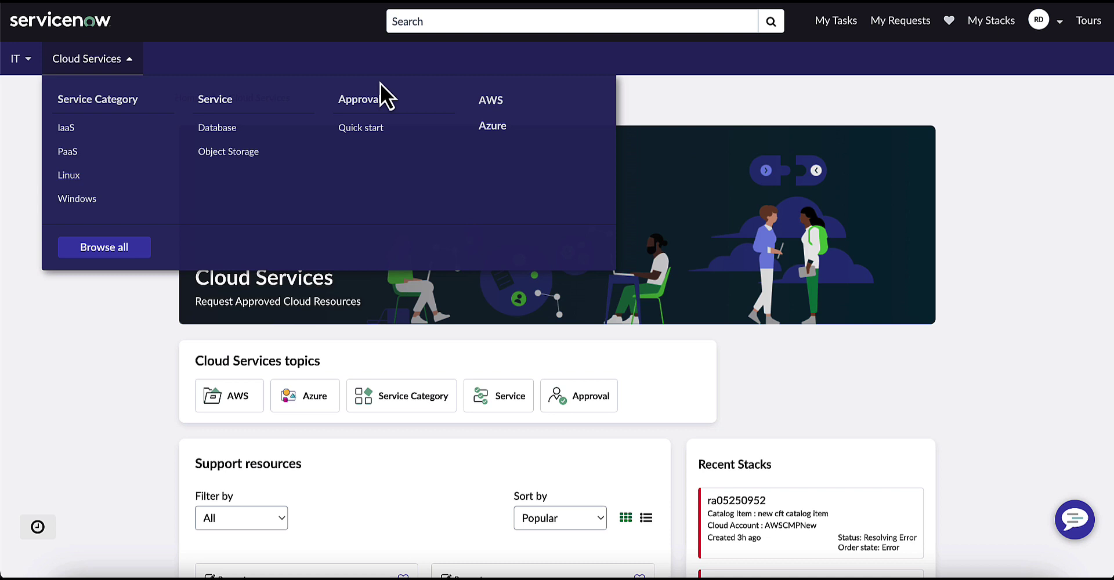
click(121, 381)
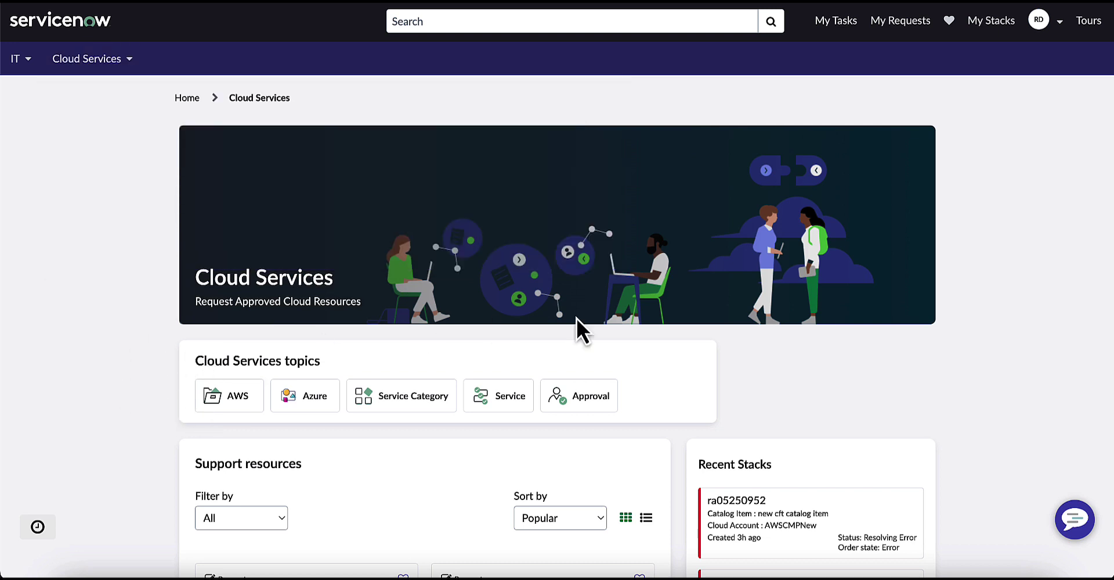
scroll(140, 418, down, 5)
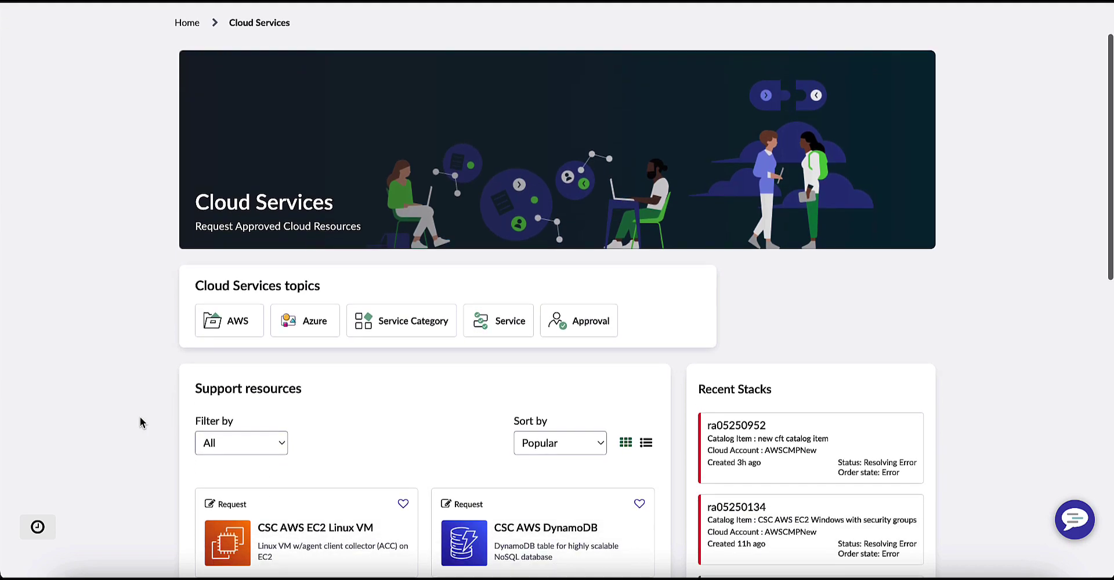
scroll(141, 418, down, 4)
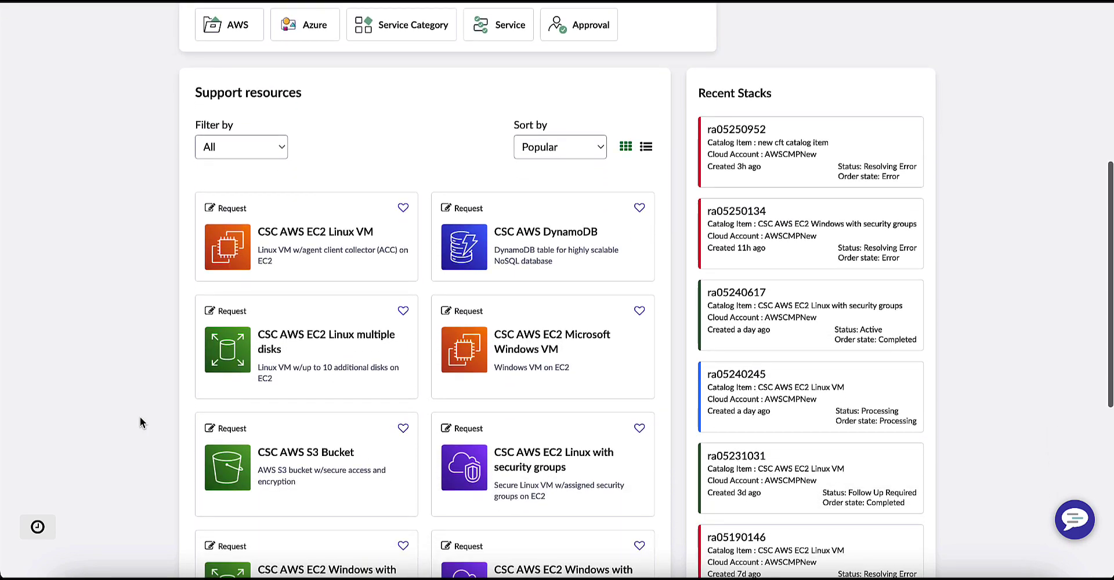
scroll(140, 422, up, 2)
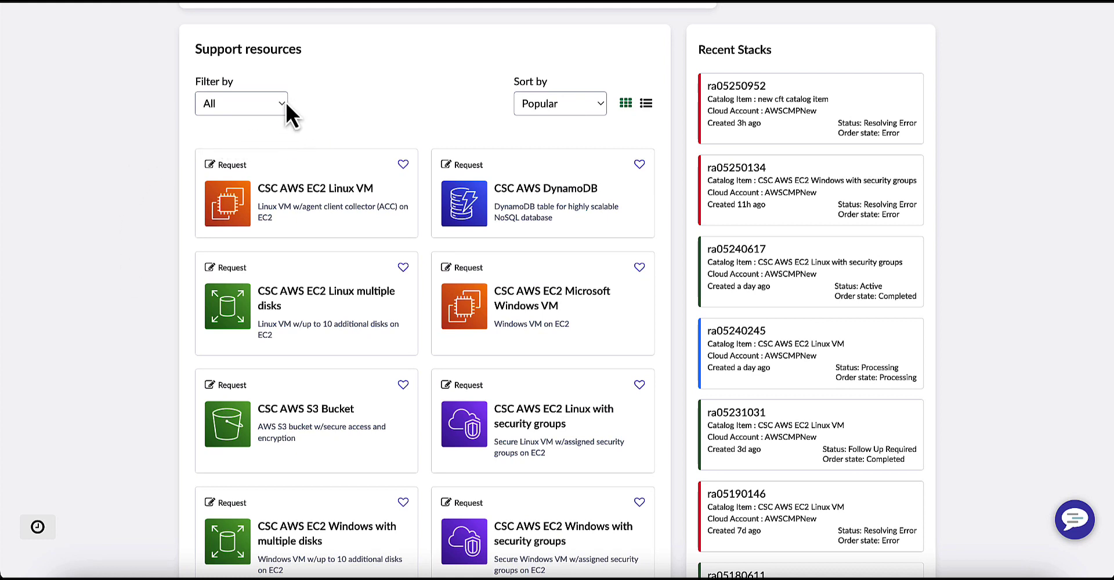
click(592, 109)
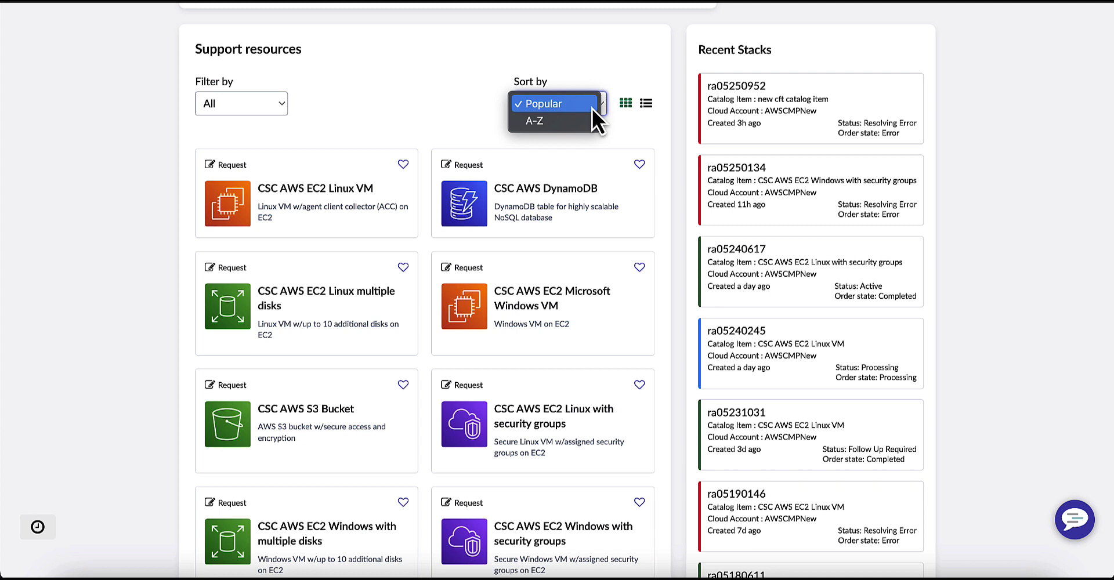
click(591, 109)
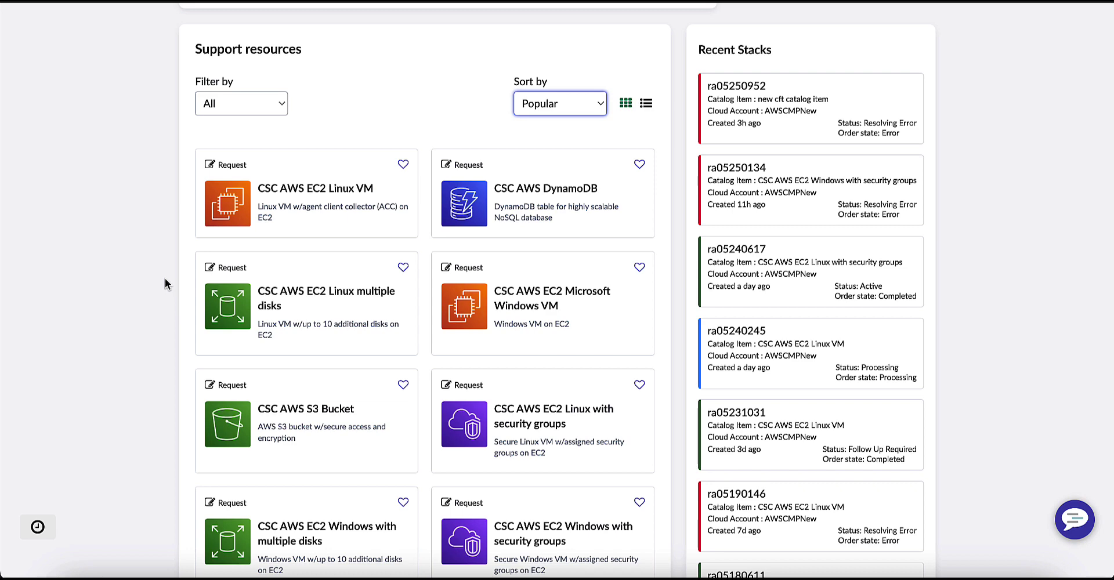
Find the CSC AWS EC2 Linux VM card and open its order form down to the Provision fields
scroll(164, 277, down, 2)
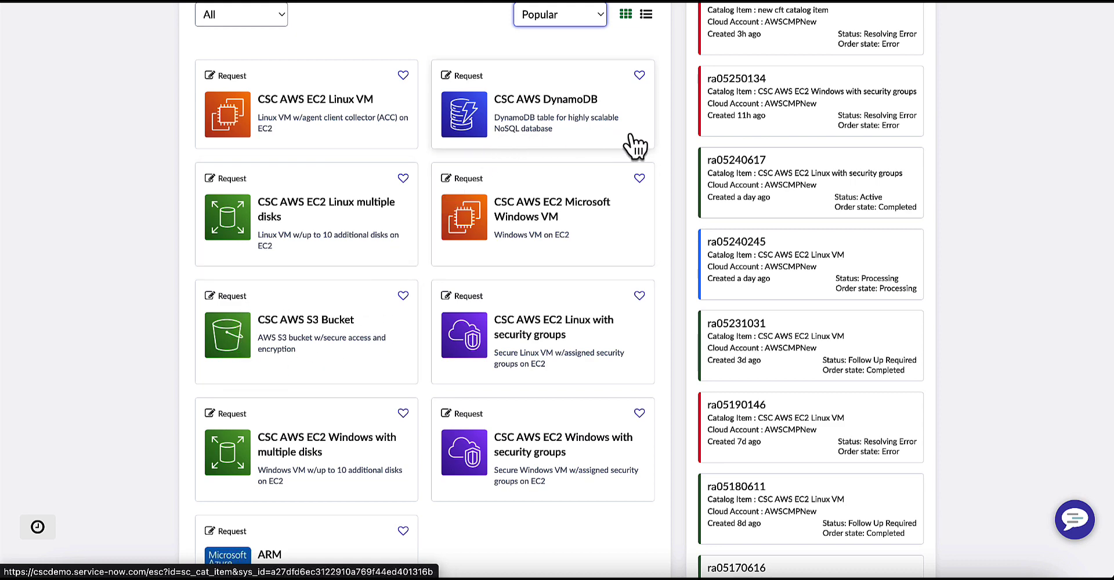
scroll(608, 156, down, 1)
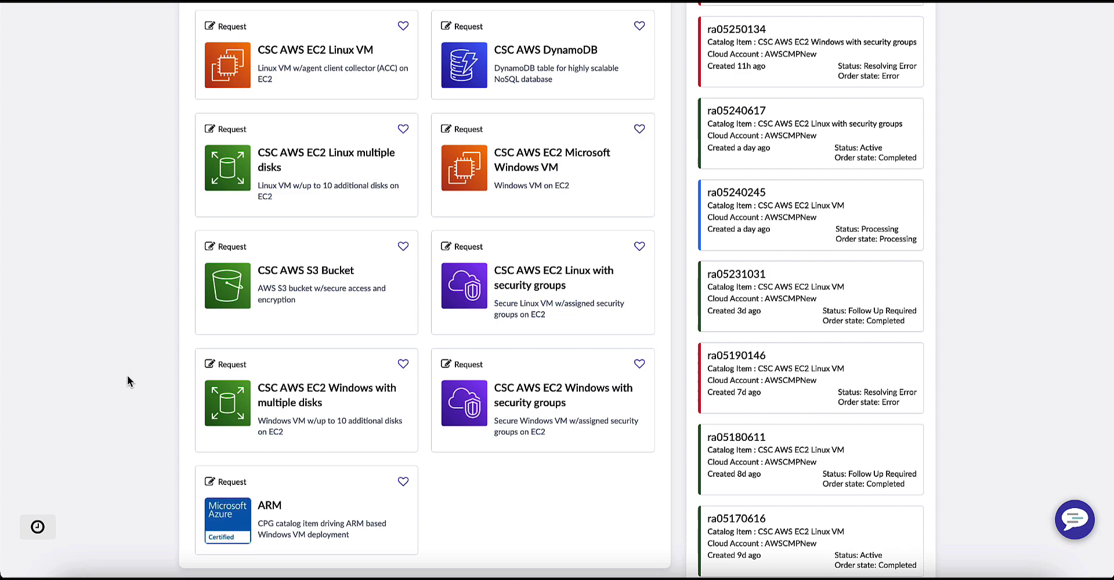
scroll(127, 381, up, 6)
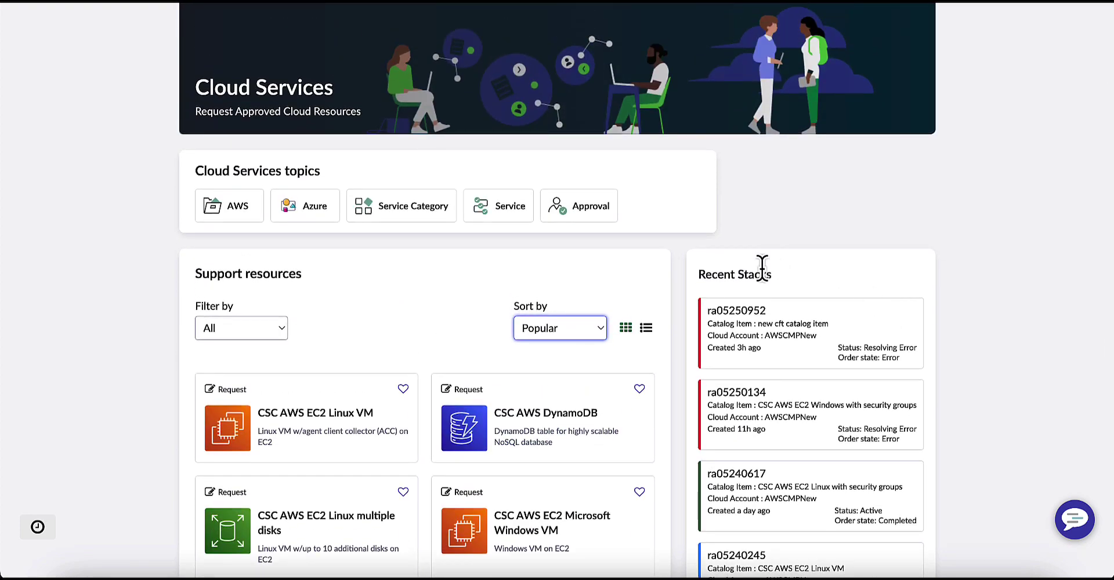
scroll(761, 267, down, 3)
scroll(762, 266, down, 2)
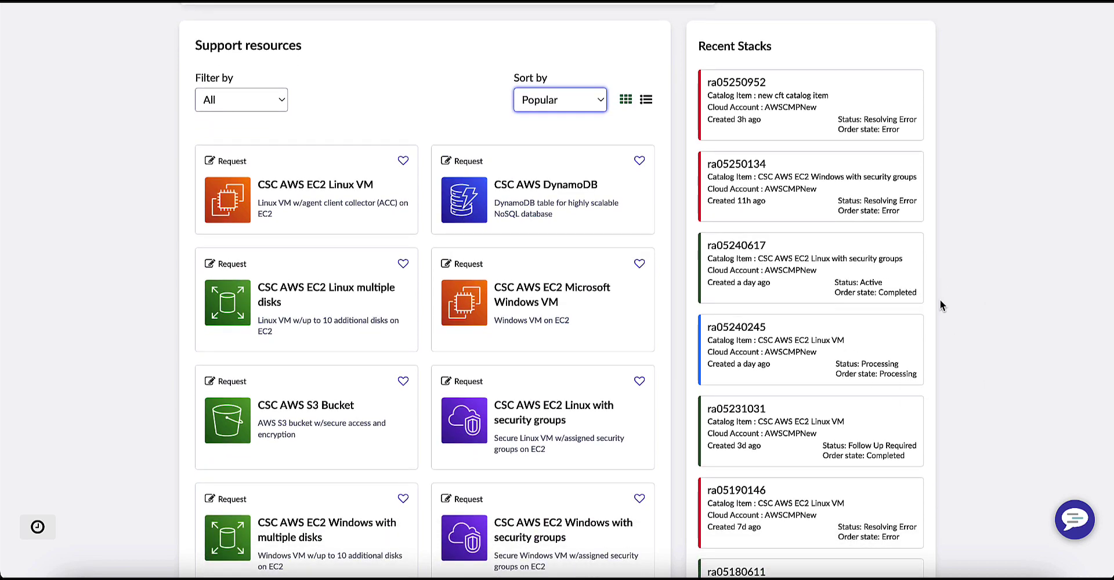
scroll(940, 301, up, 9)
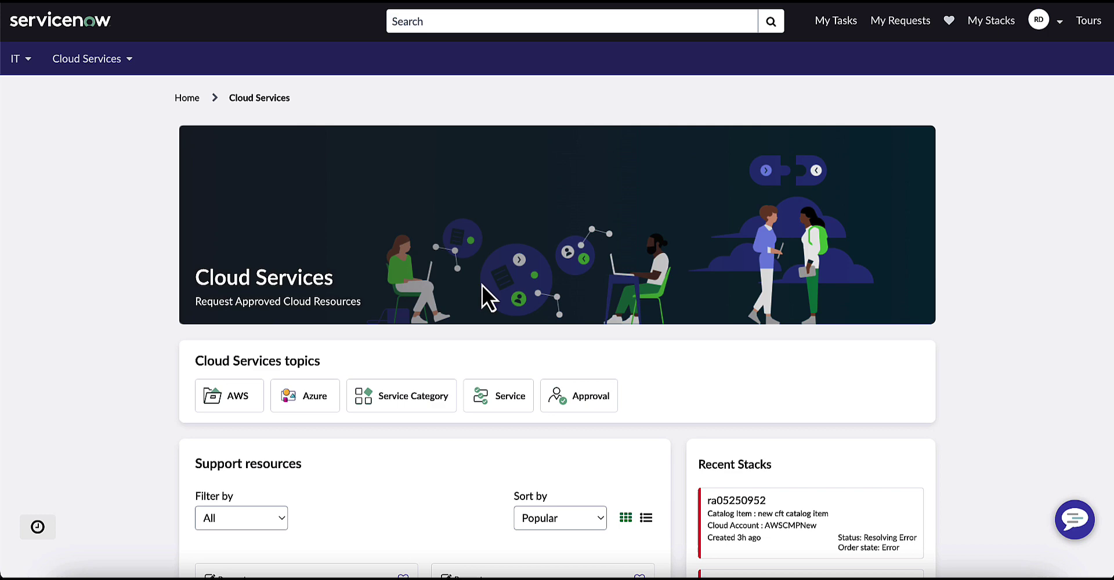
scroll(483, 286, down, 4)
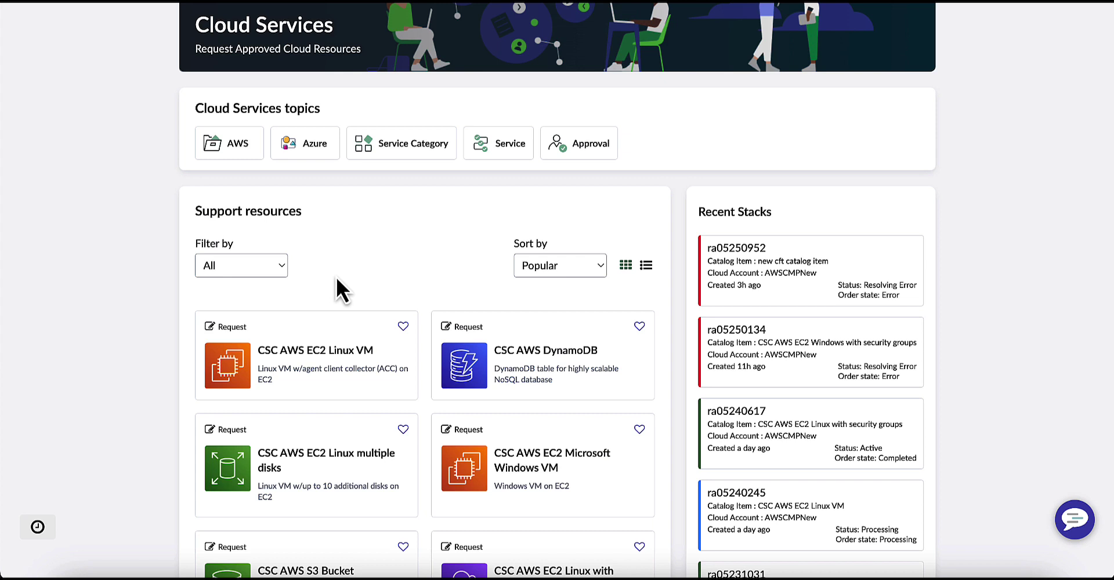
click(327, 370)
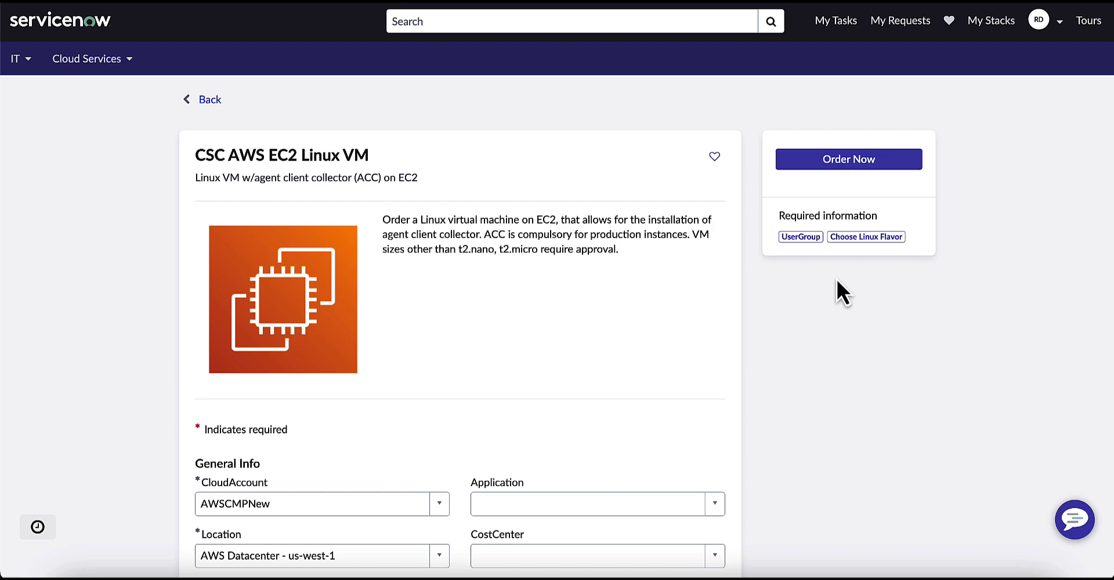
scroll(800, 315, down, 7)
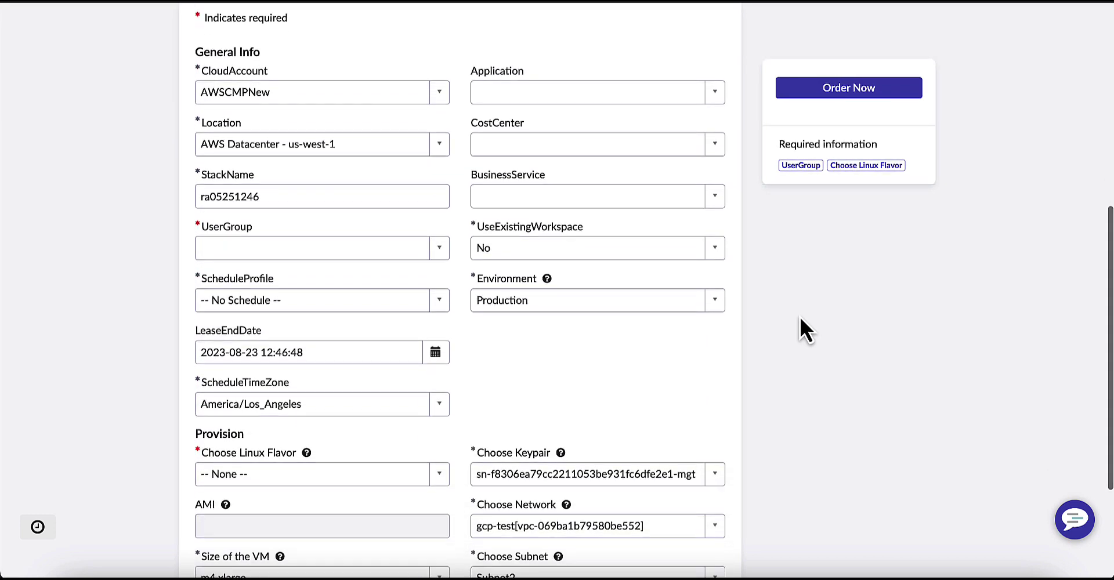
Set UserGroup to Change Management and Linux flavor to Amazon Linux 2 (AMI ami-060d3509162bcc386)
click(317, 253)
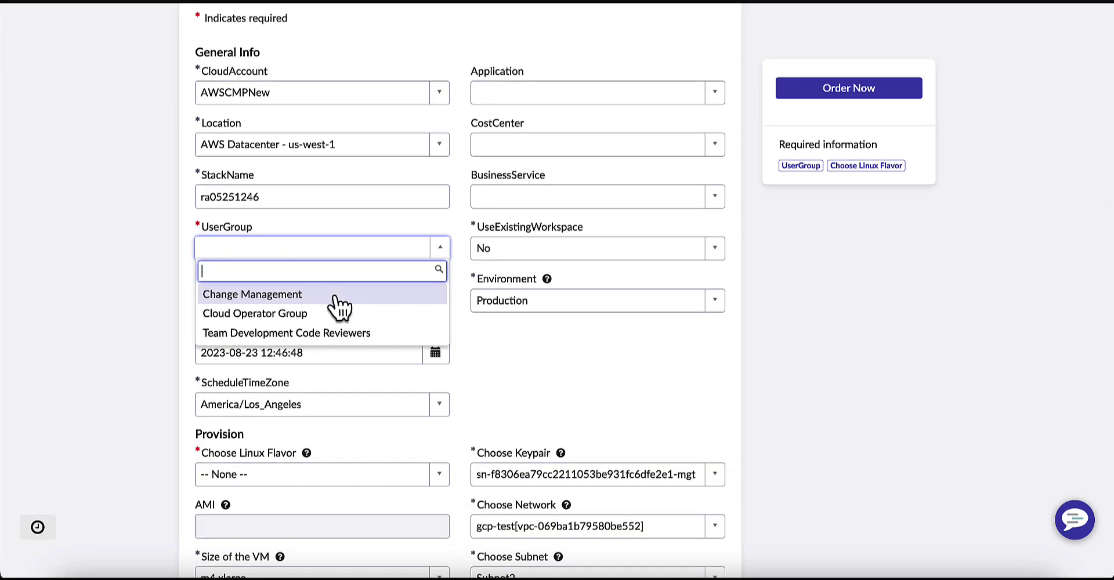
click(335, 296)
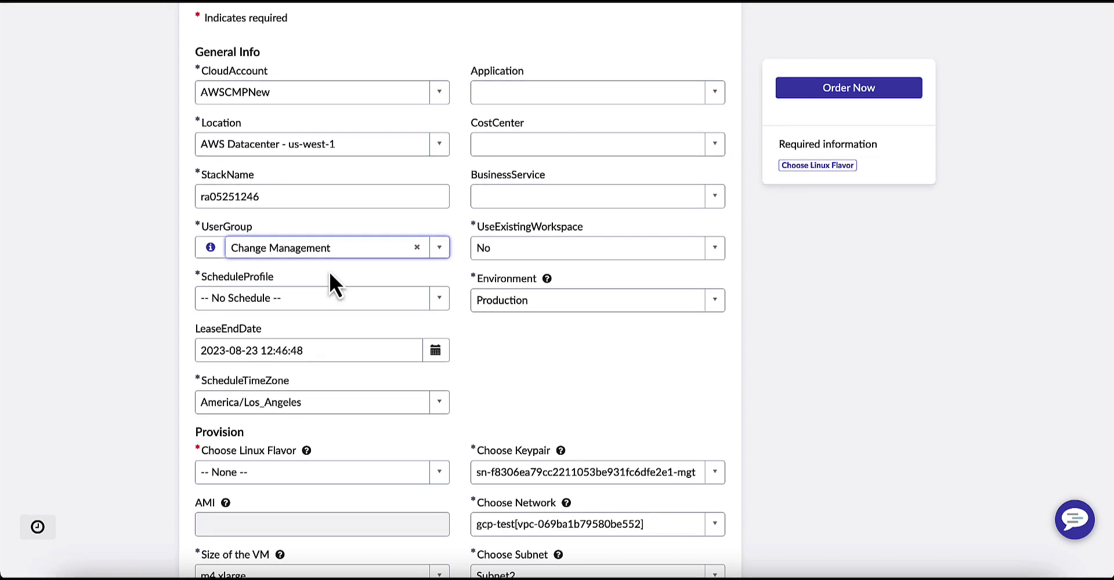
scroll(328, 270, down, 1)
scroll(328, 273, down, 3)
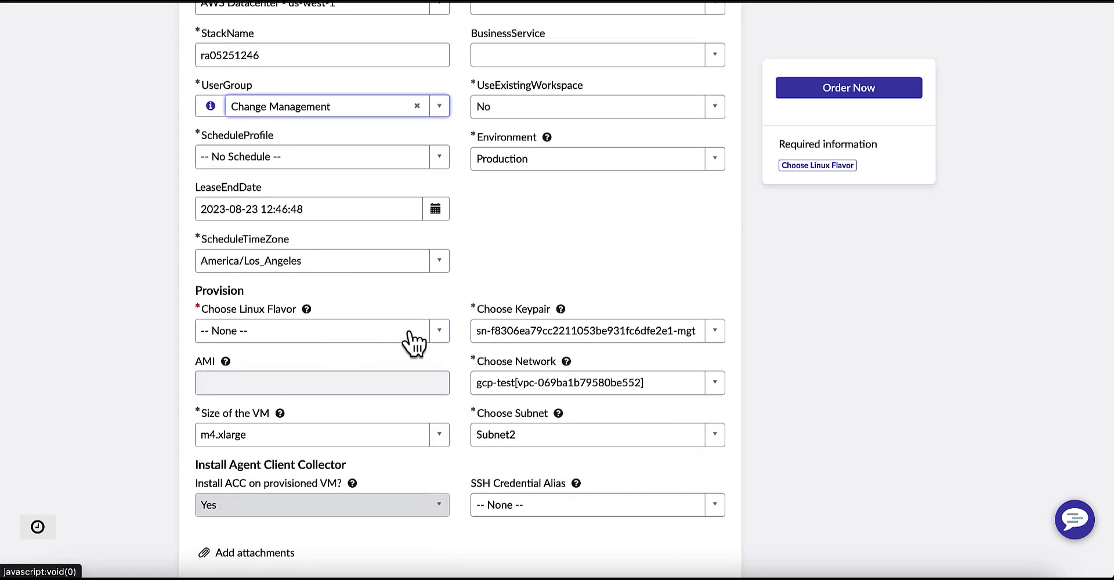
click(438, 331)
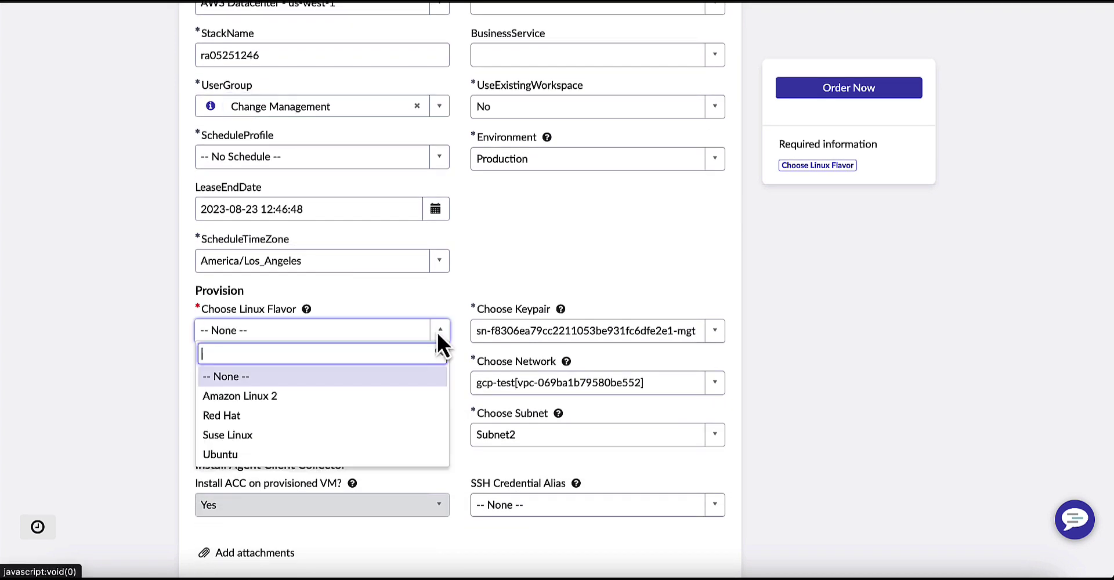
click(360, 393)
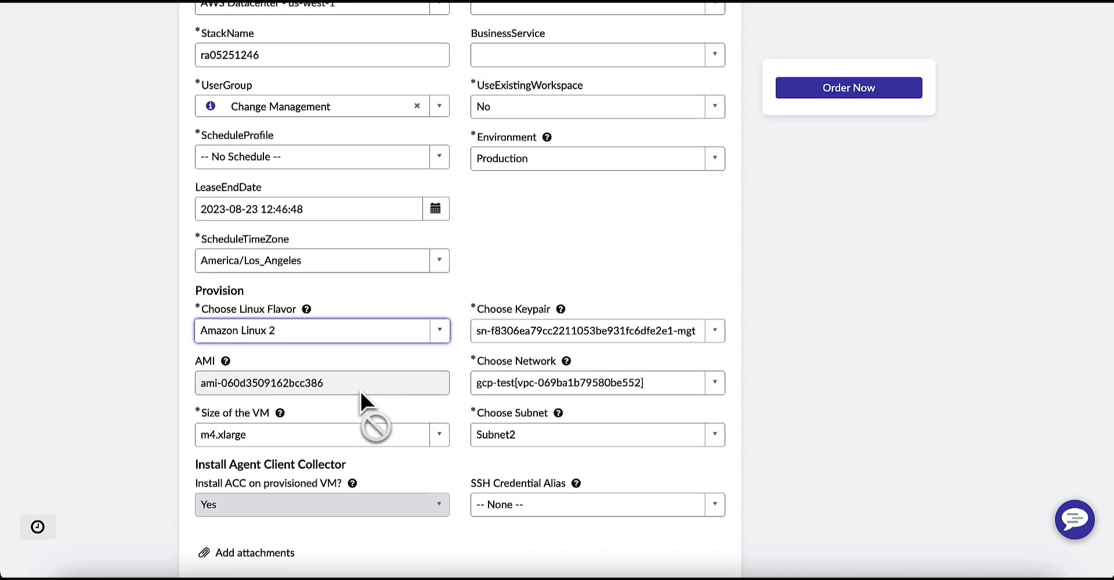
Use CSCManagementKey as the keypair and put the VM on the Demo VPC network
click(716, 332)
text(cs)
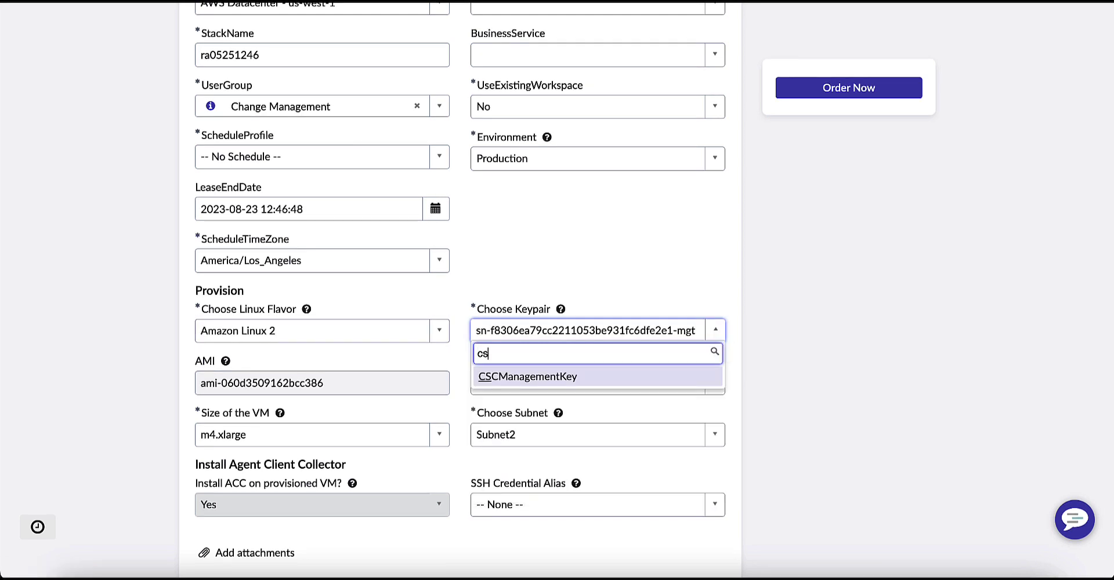
click(509, 381)
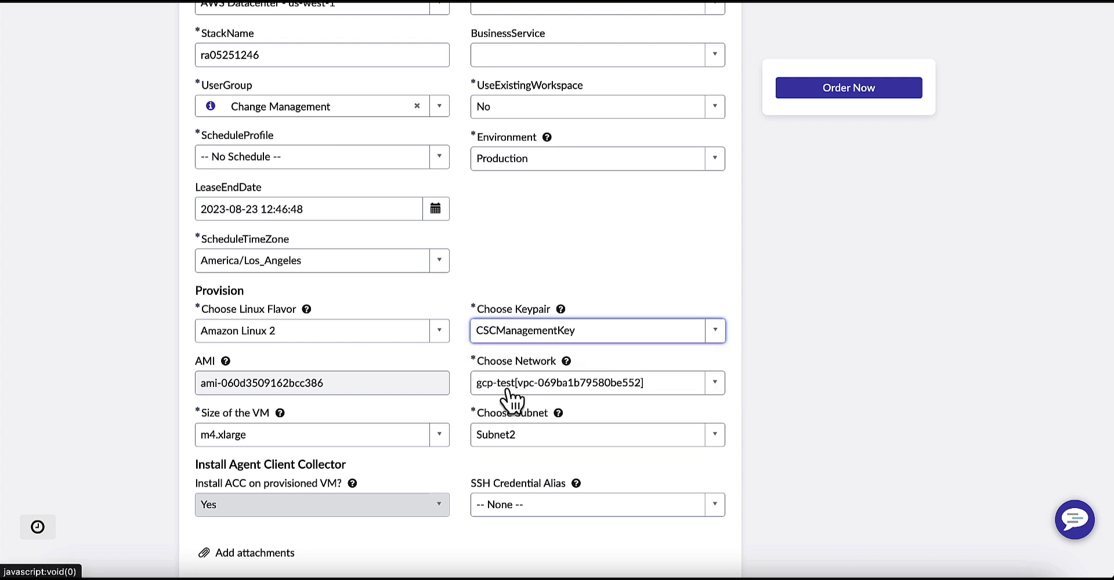
click(714, 384)
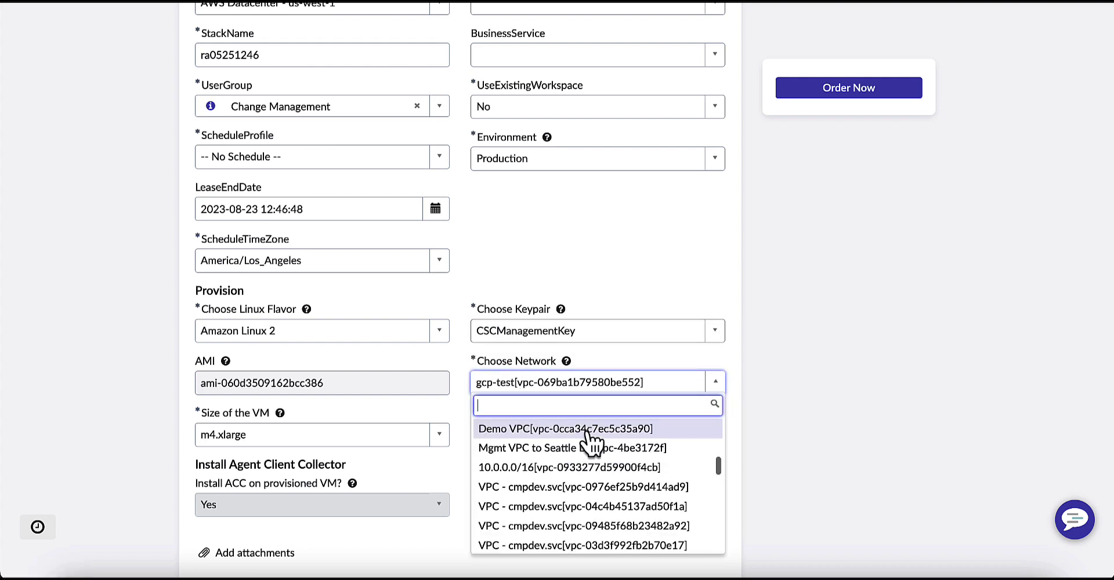
click(588, 432)
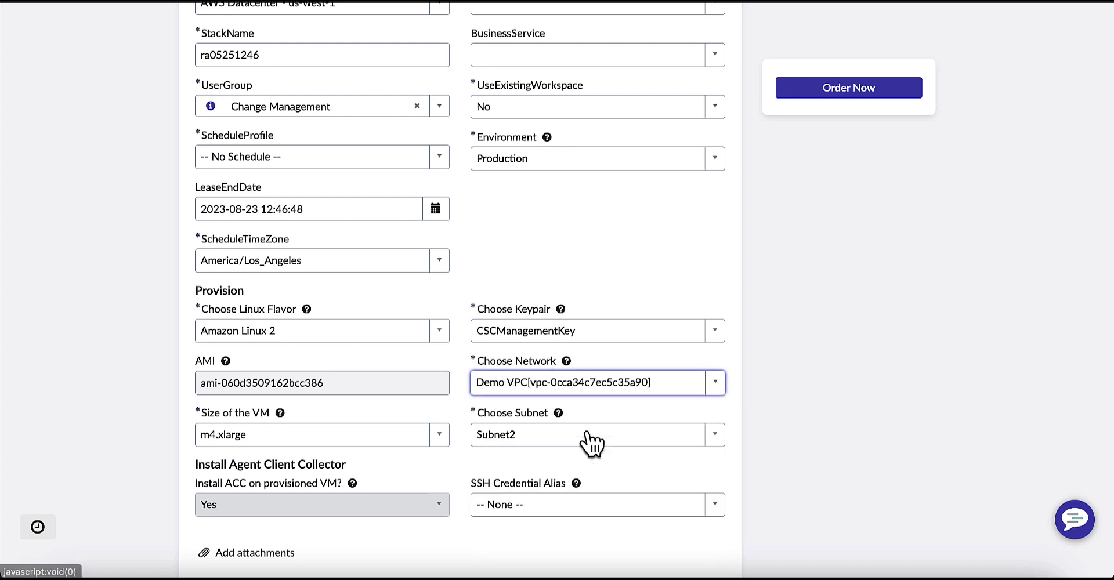
Set the VM size to t2.small and the subnet to Web-2b
click(439, 437)
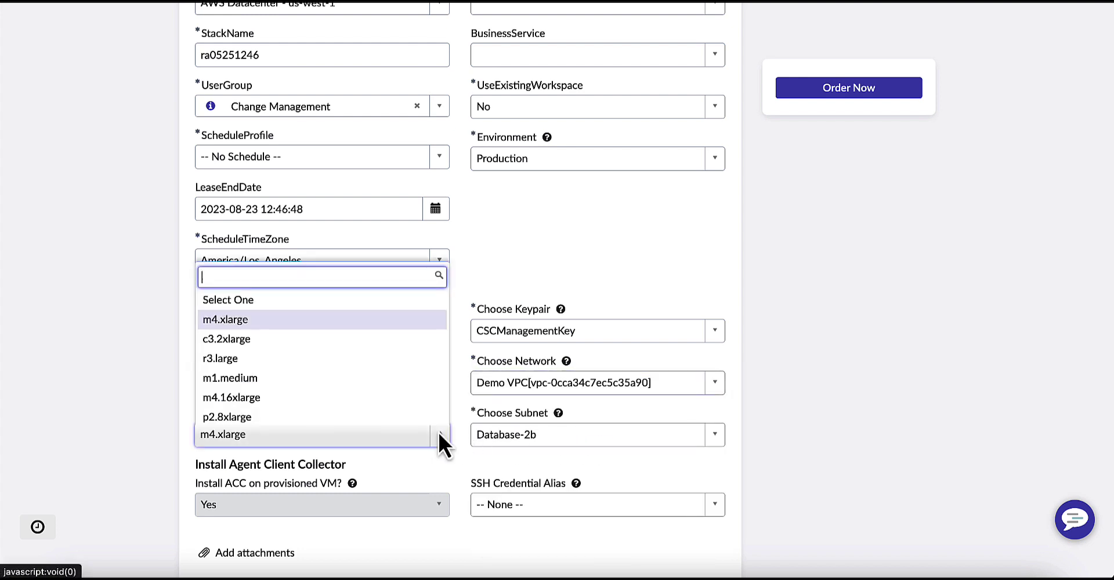
text(t2)
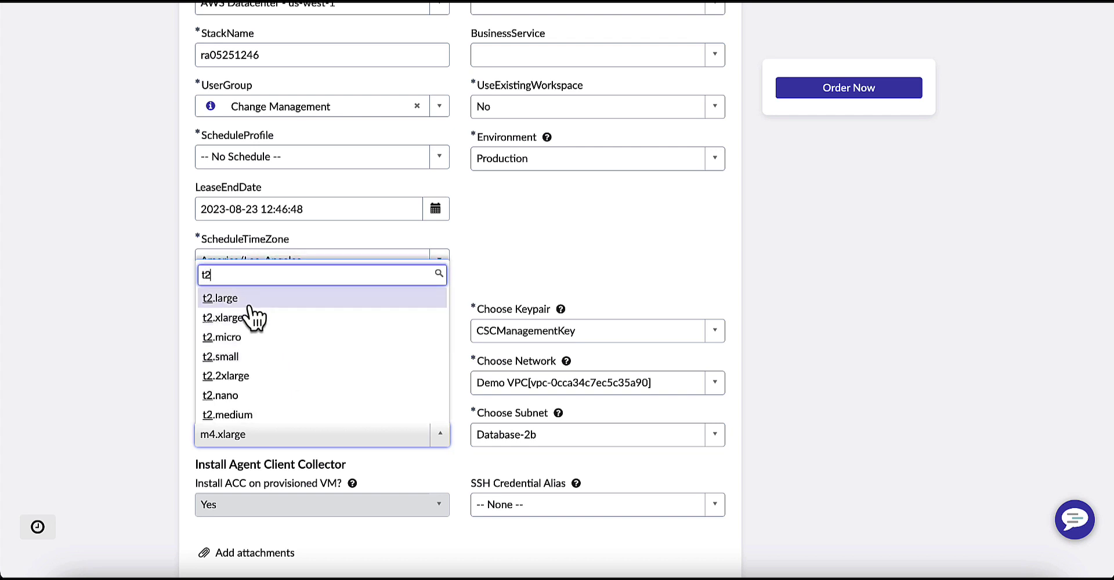
click(250, 358)
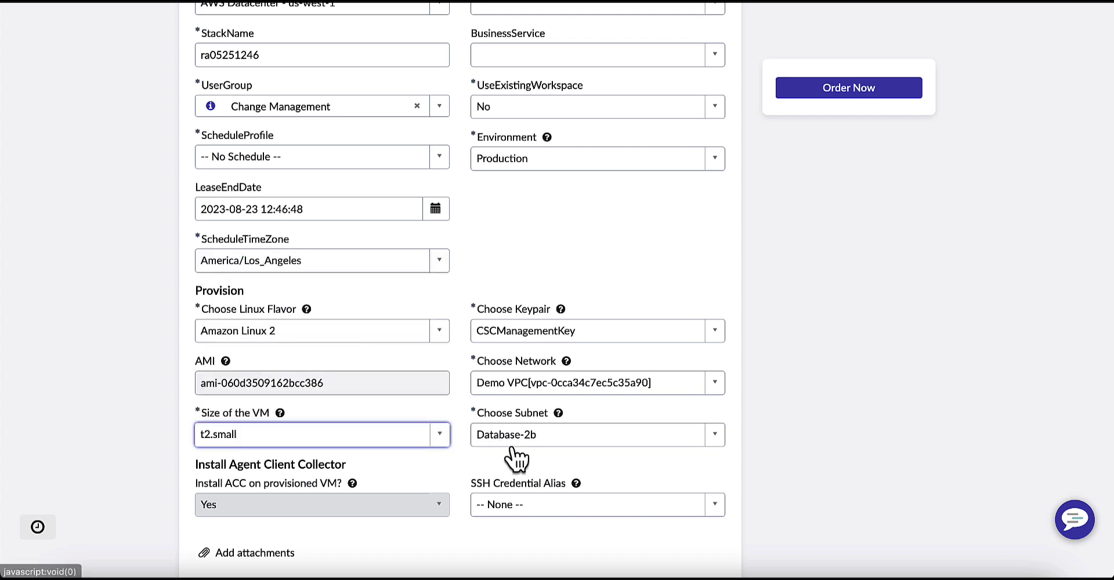
click(676, 441)
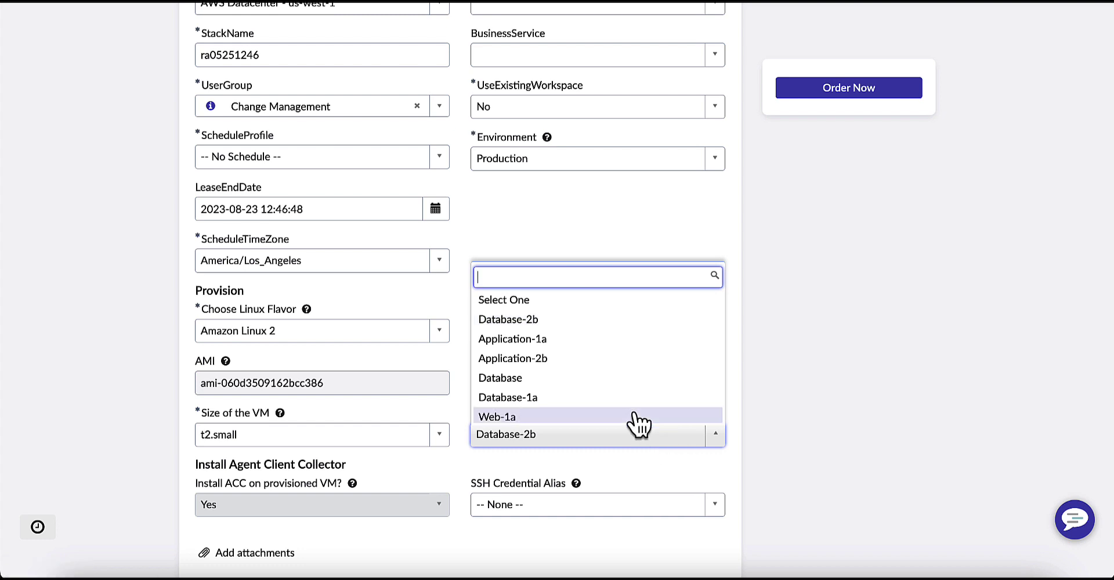
scroll(633, 424, down, 1)
click(580, 413)
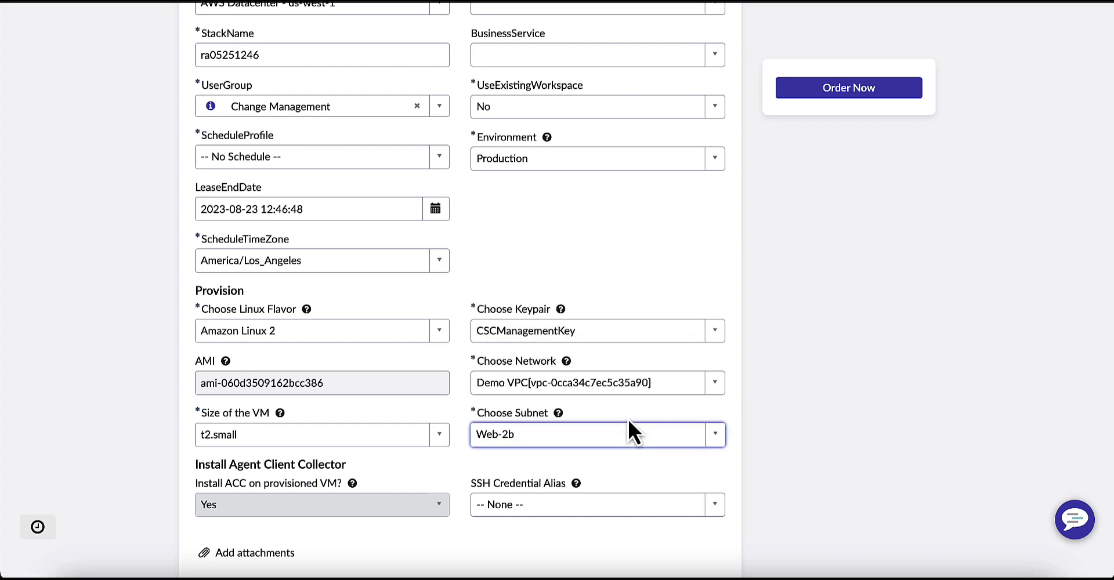
Choose the sn_itom_csc_cp.Linux_Login_Credential_Alias SSH alias and keep Environment as Production
click(624, 508)
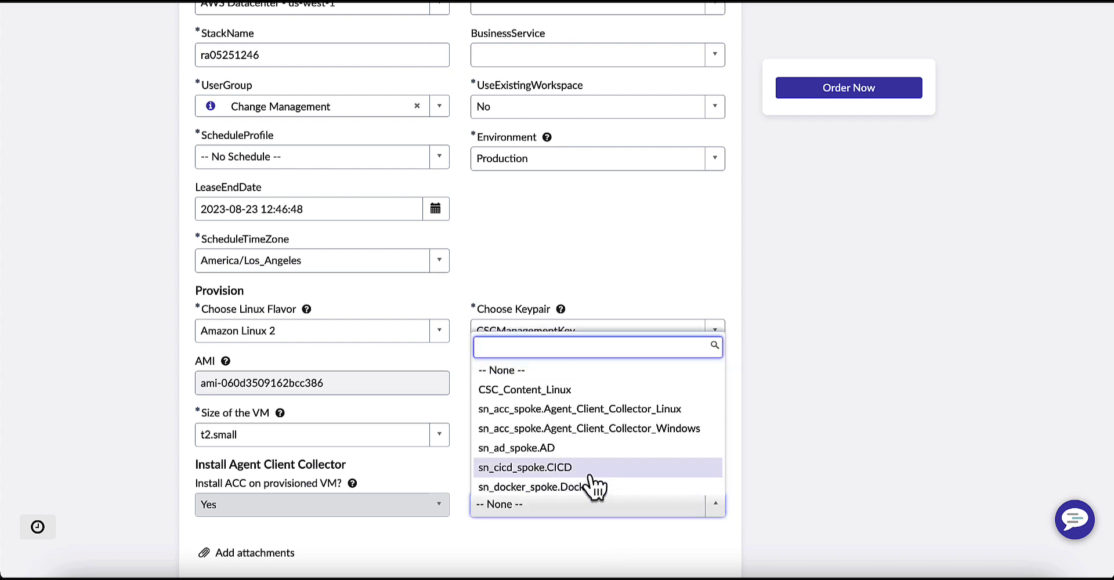
scroll(595, 486, down, 5)
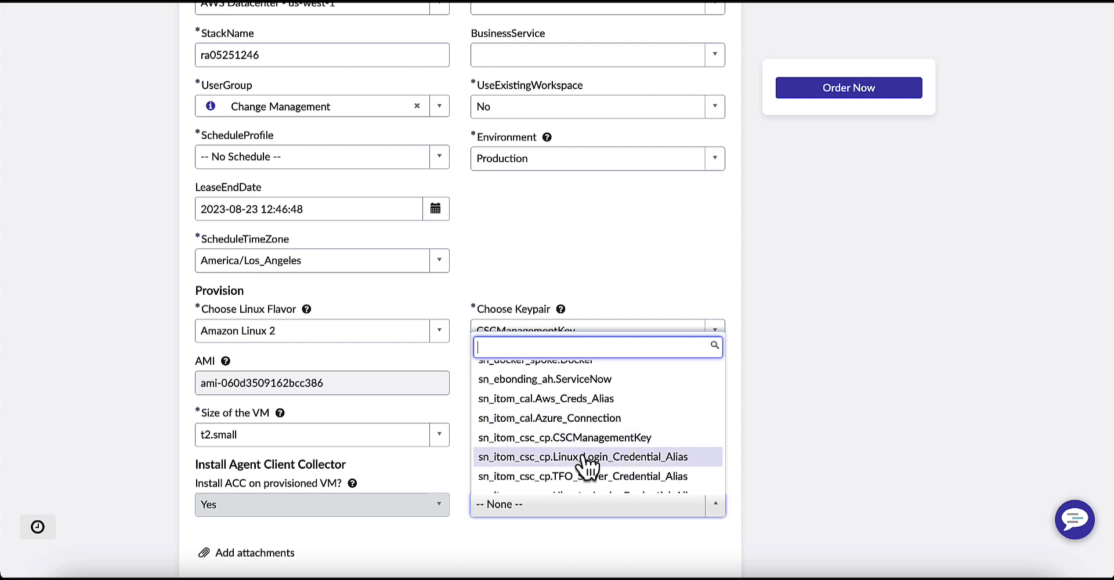
click(586, 457)
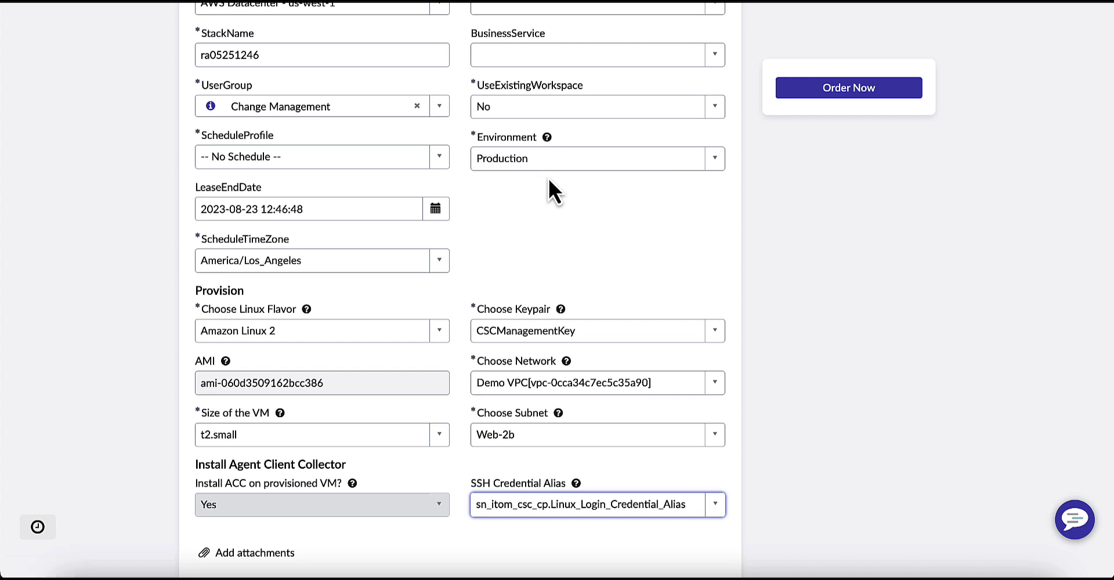
click(702, 159)
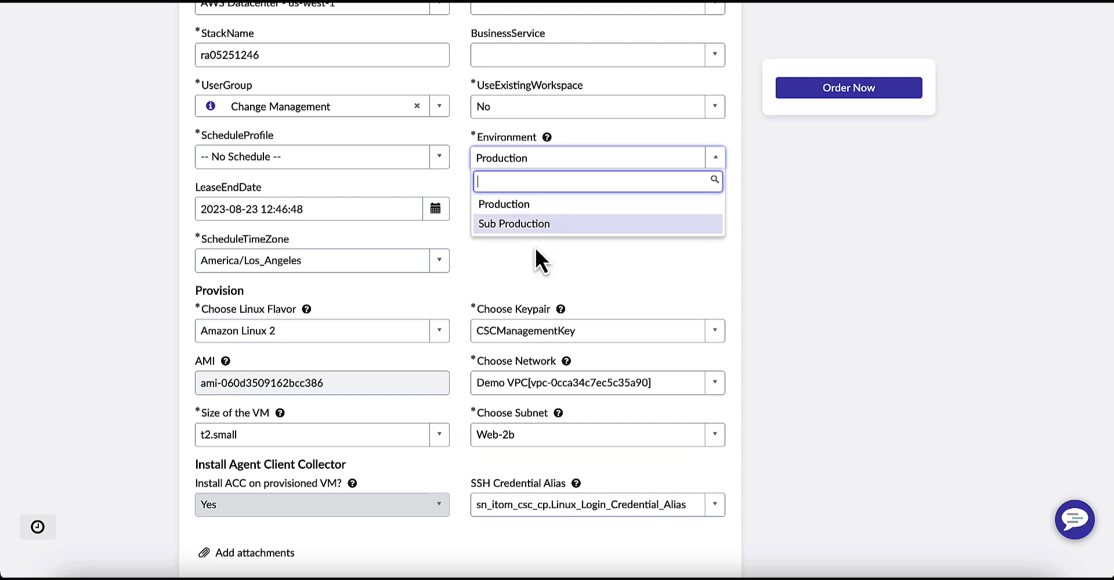
click(521, 207)
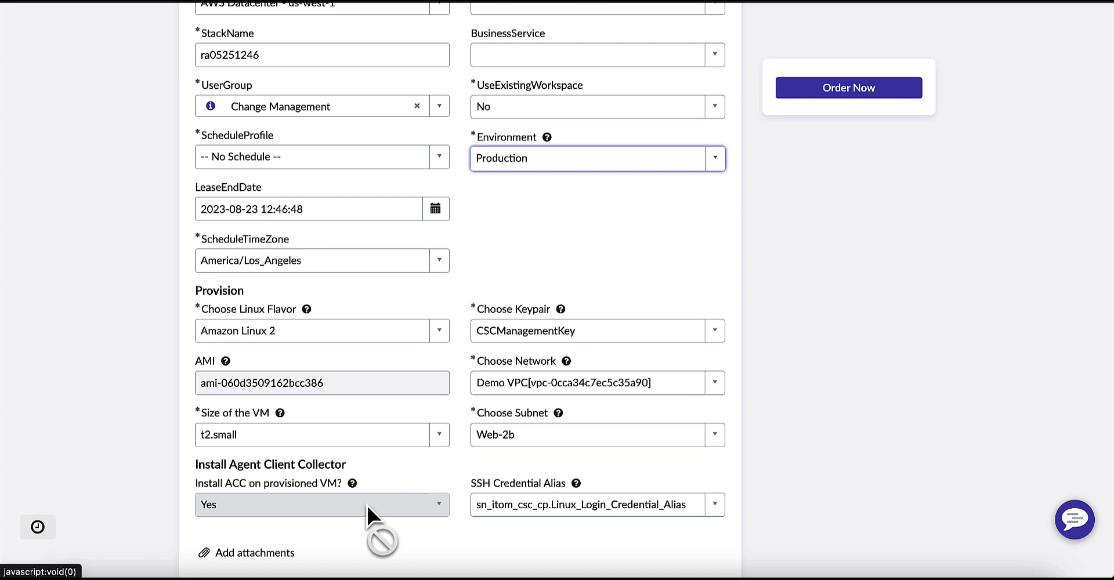
Submit the completed EC2 Linux VM form with Order Now
scroll(367, 504, down, 1)
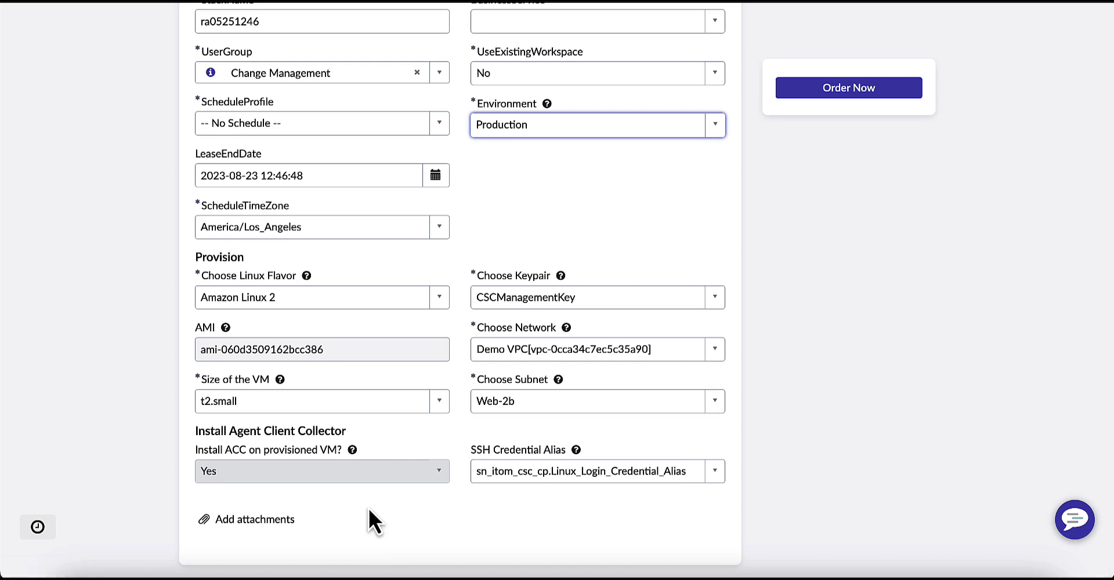
scroll(368, 506, up, 5)
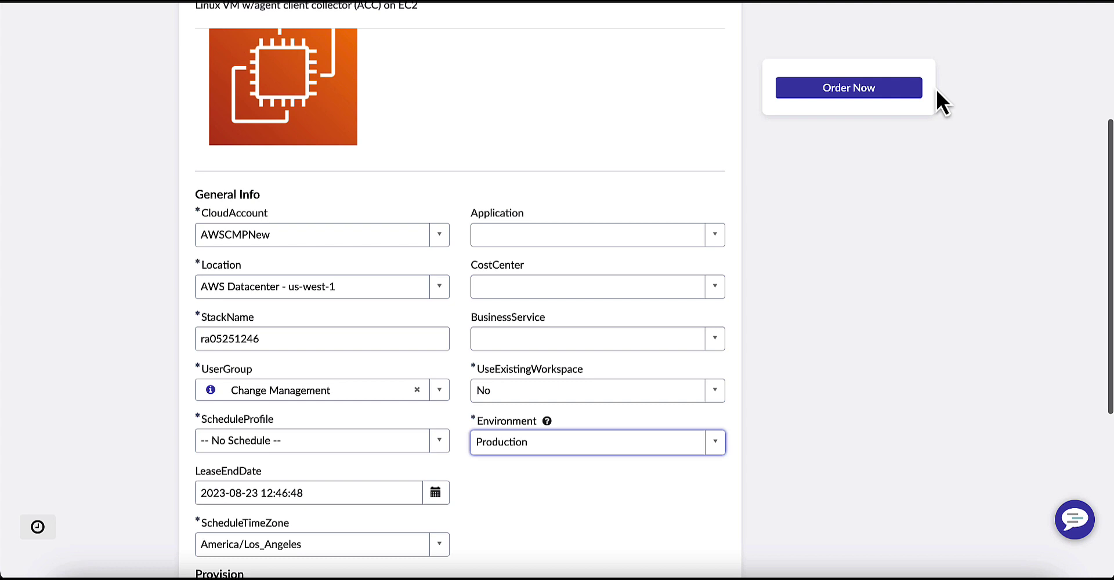
click(874, 97)
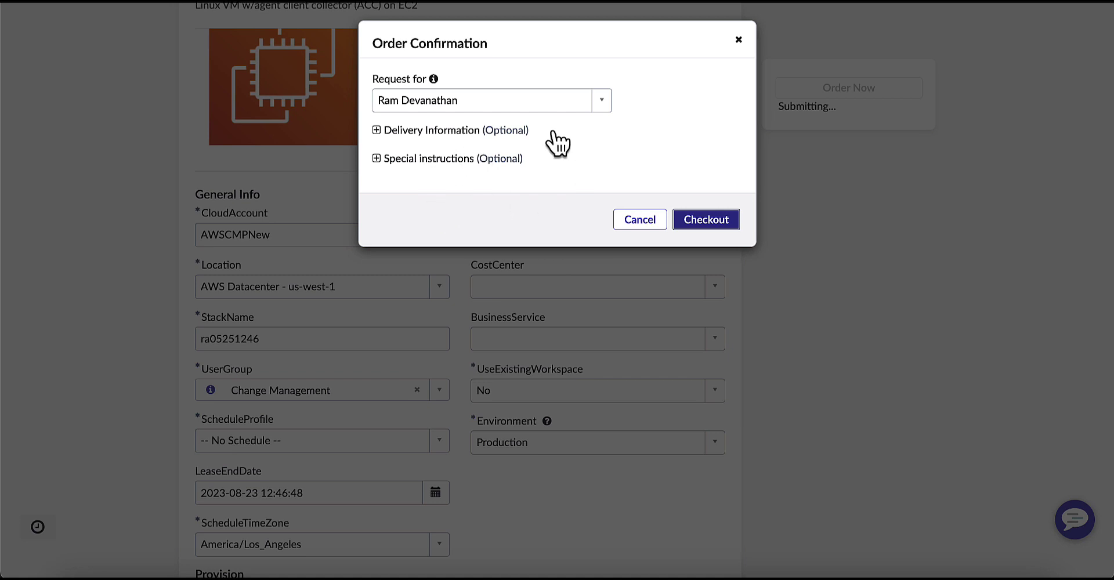
Check out the order and expand the Stage steps on the Request Summary
click(704, 224)
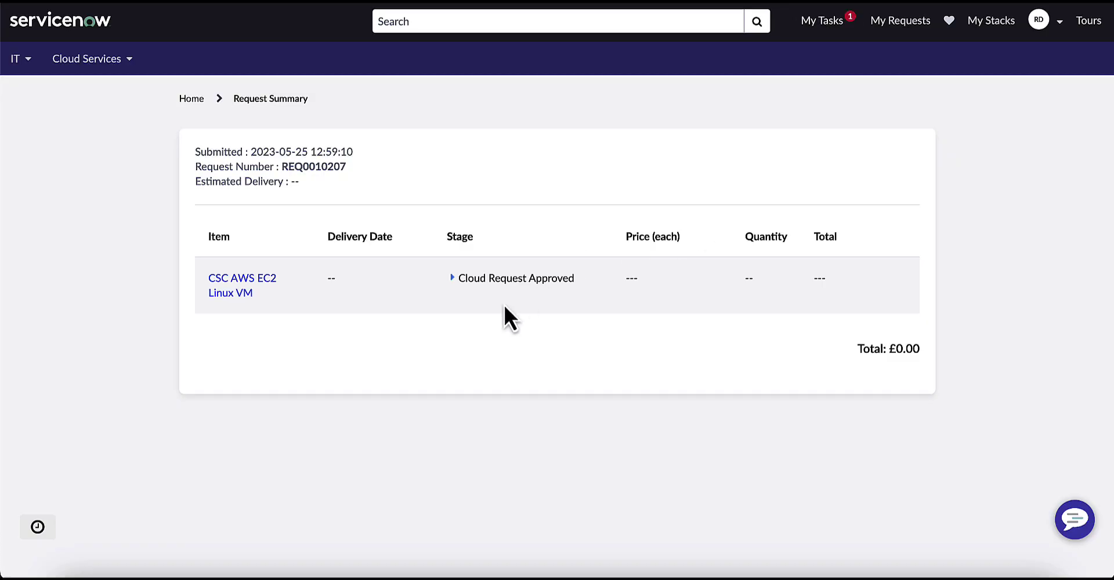
click(451, 278)
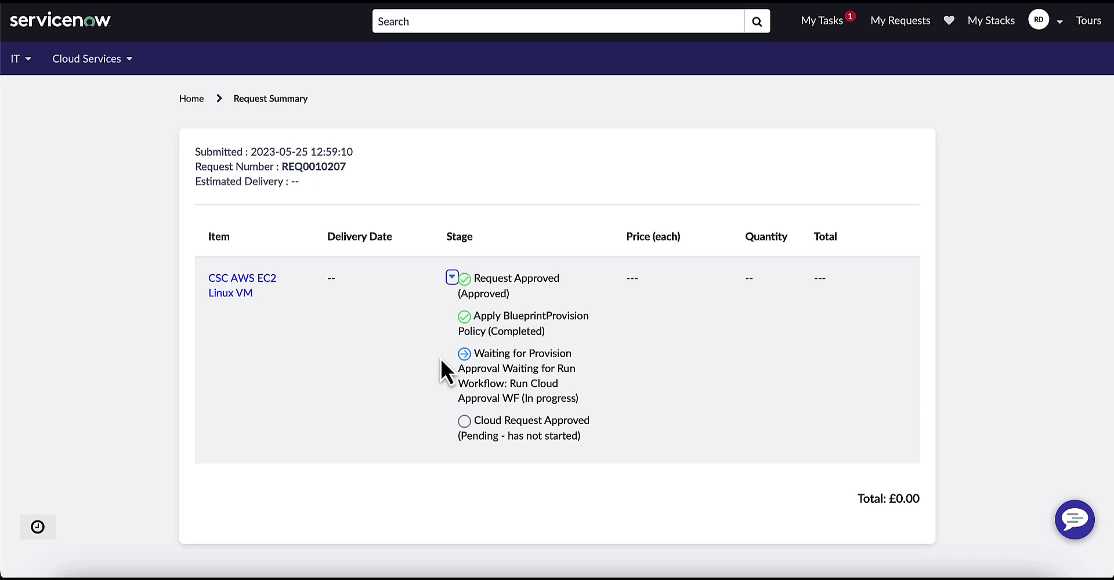
Review the RITM0010207 approval request in My Tasks and approve it
click(824, 23)
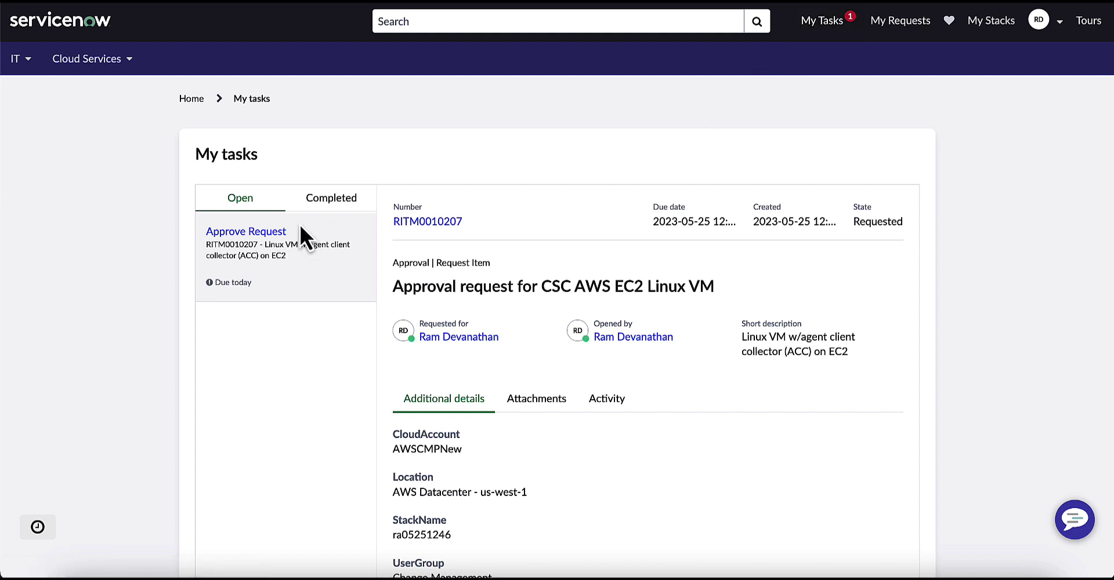
scroll(328, 279, down, 8)
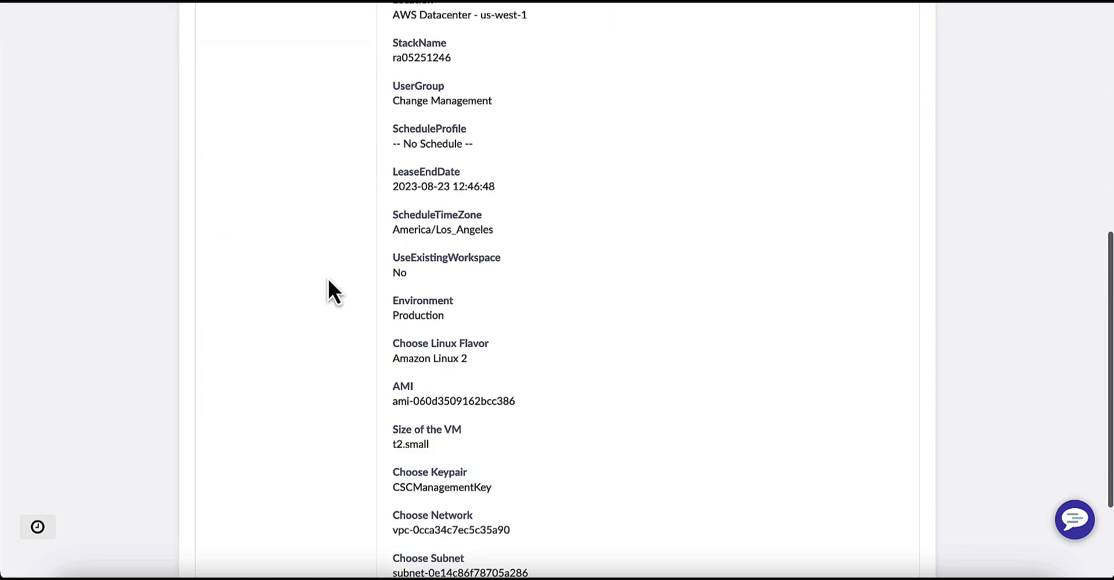
scroll(327, 278, down, 3)
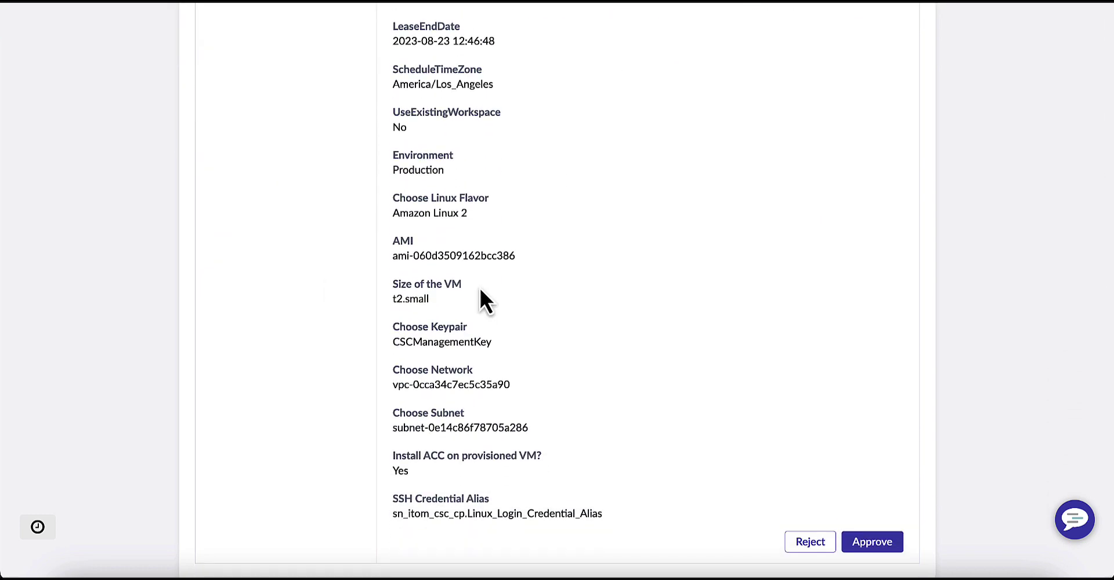
click(875, 548)
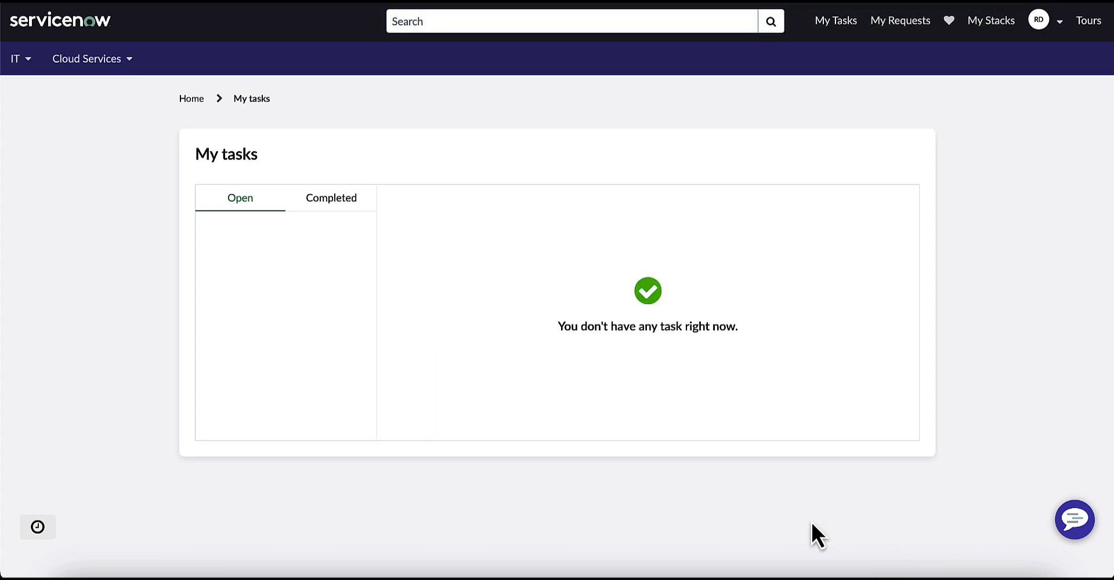
Filter My Stacks to CSC AWS EC2 Linux VM and open stack ra05170616
click(982, 31)
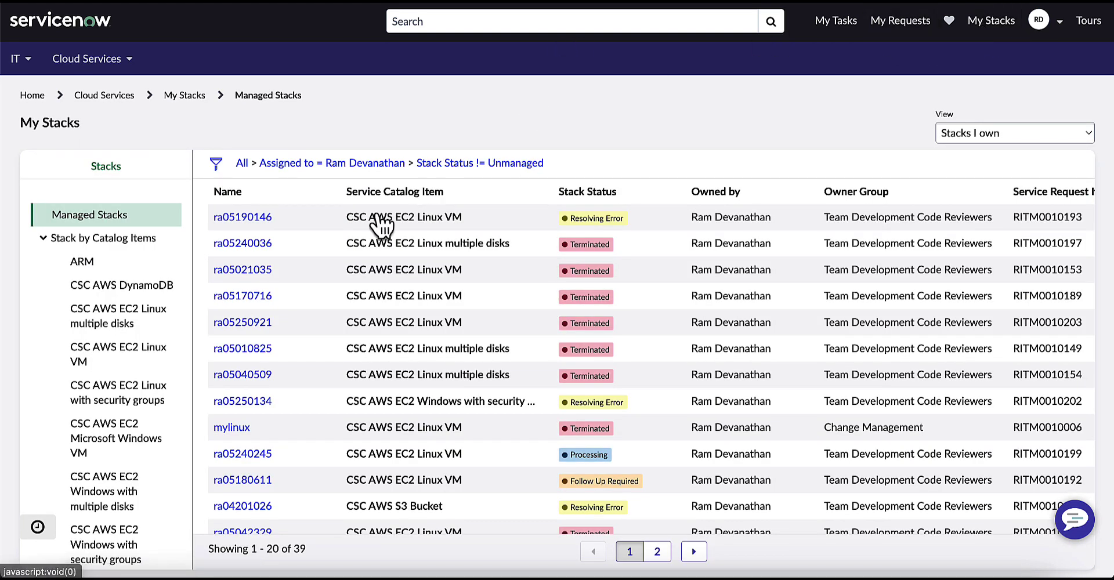
click(116, 364)
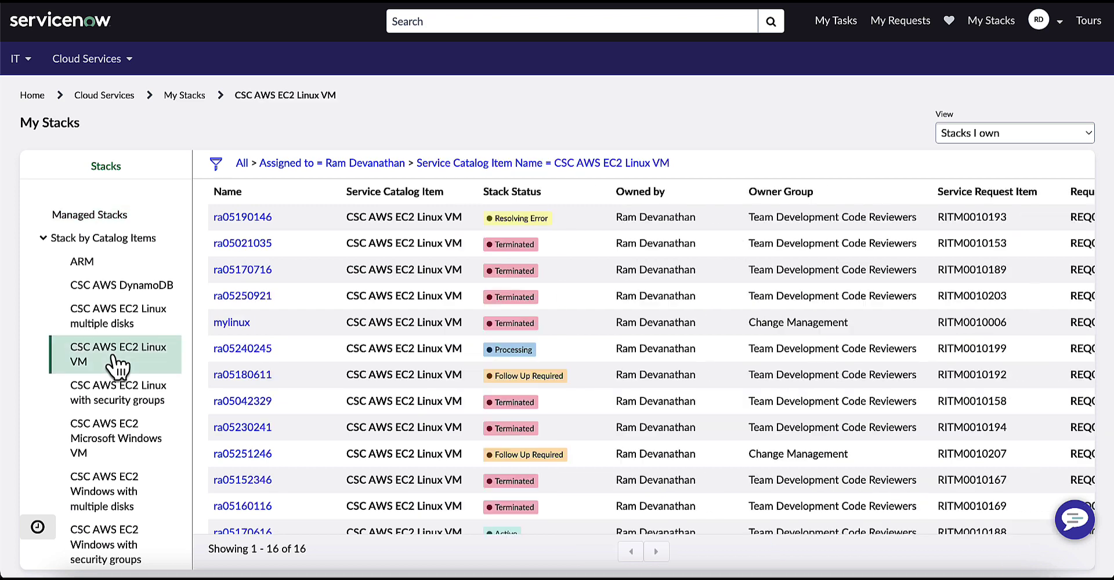
scroll(391, 356, down, 3)
click(243, 445)
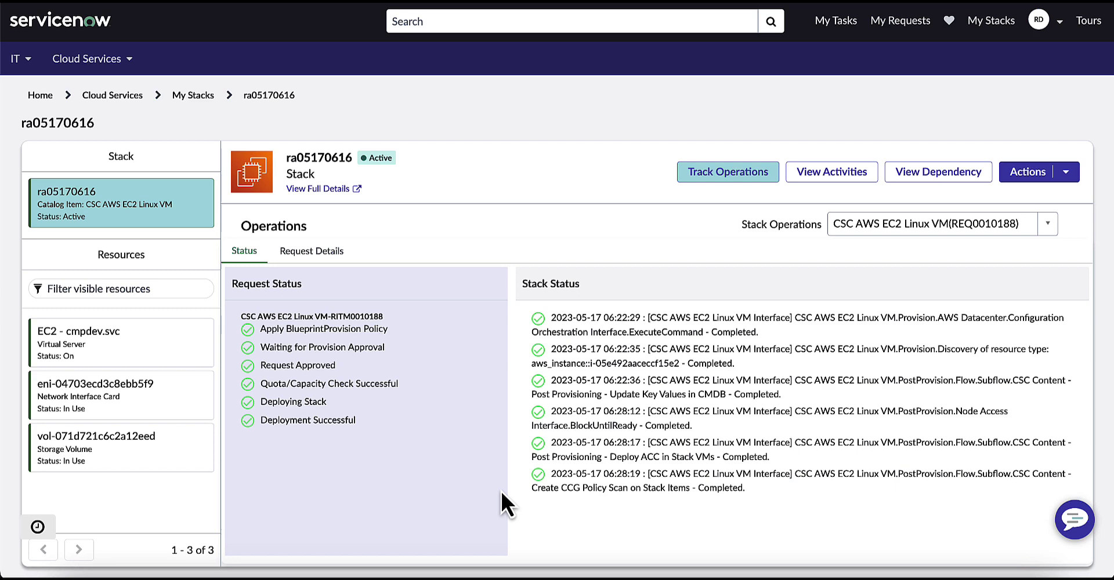
View the stack's request details, then its incidents, tasks and scheduled operations activities
click(320, 259)
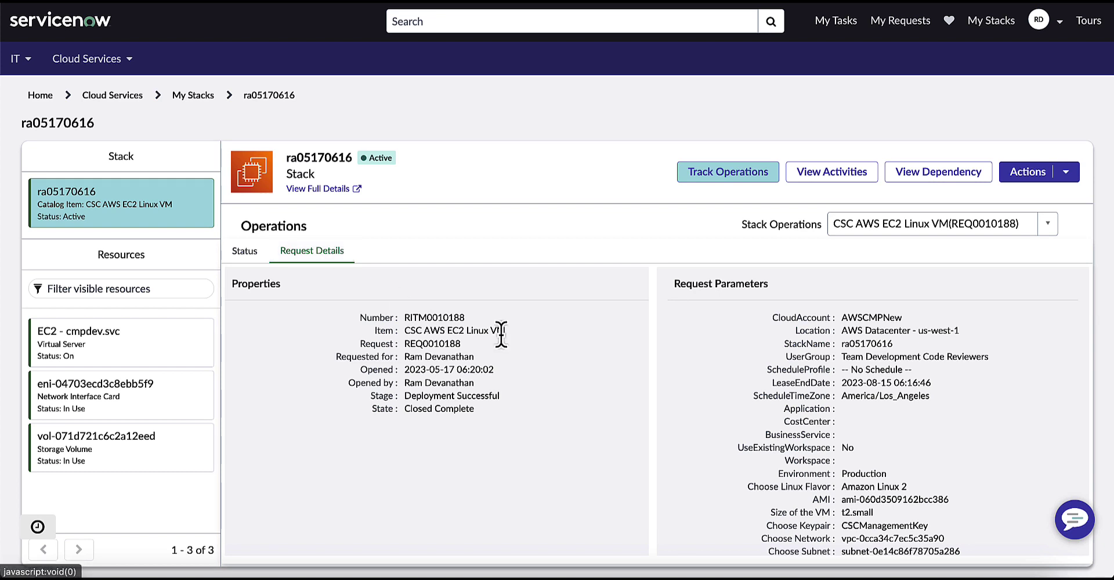
click(831, 174)
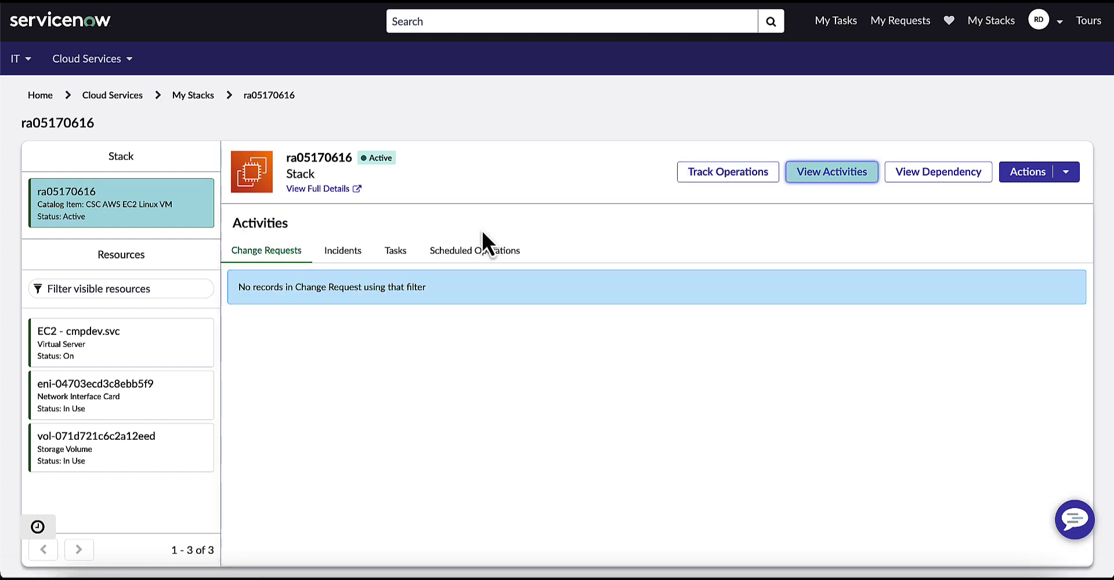
click(326, 258)
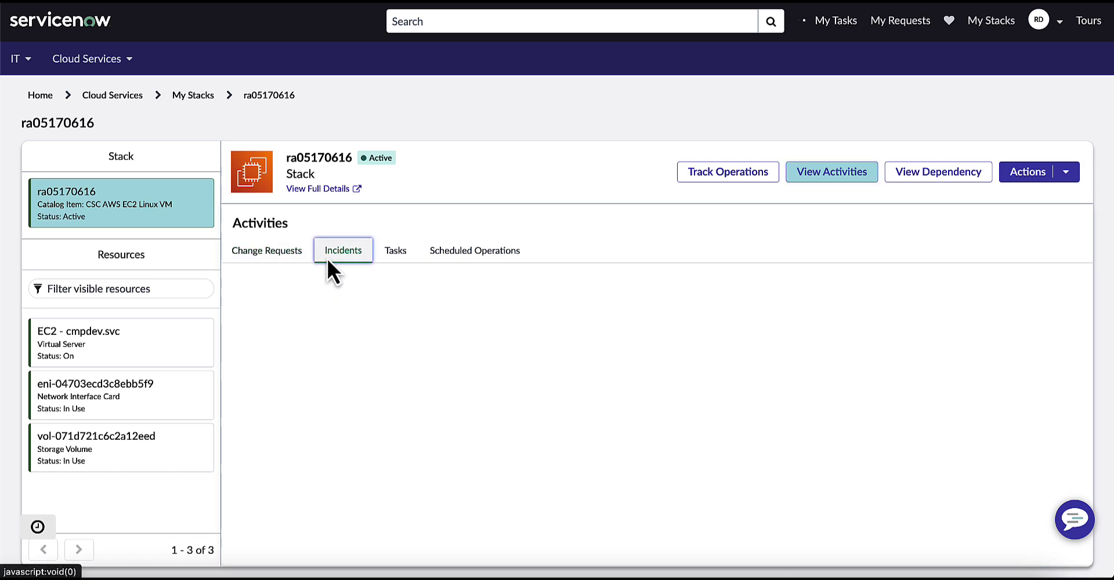
click(404, 255)
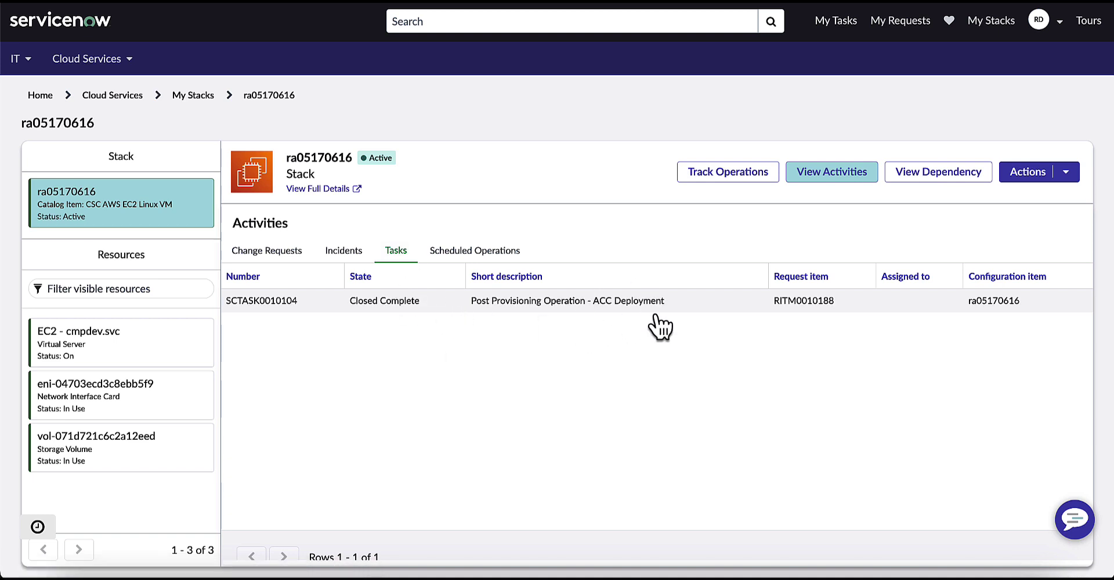
click(463, 253)
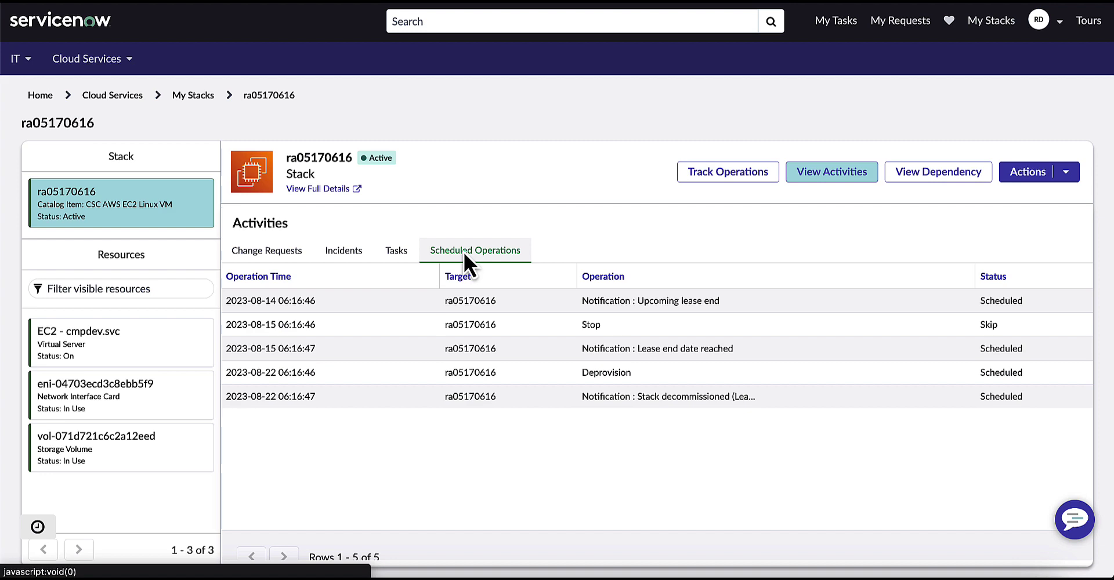
Show the dependency map linking ra05170616 to its volume, EC2 instance, network card and zones
click(955, 176)
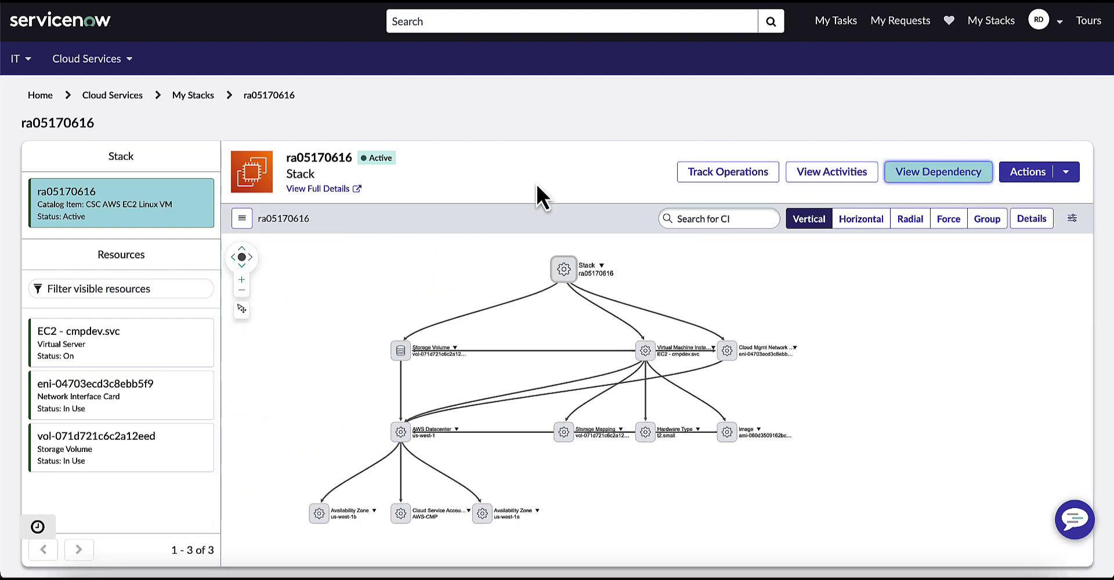